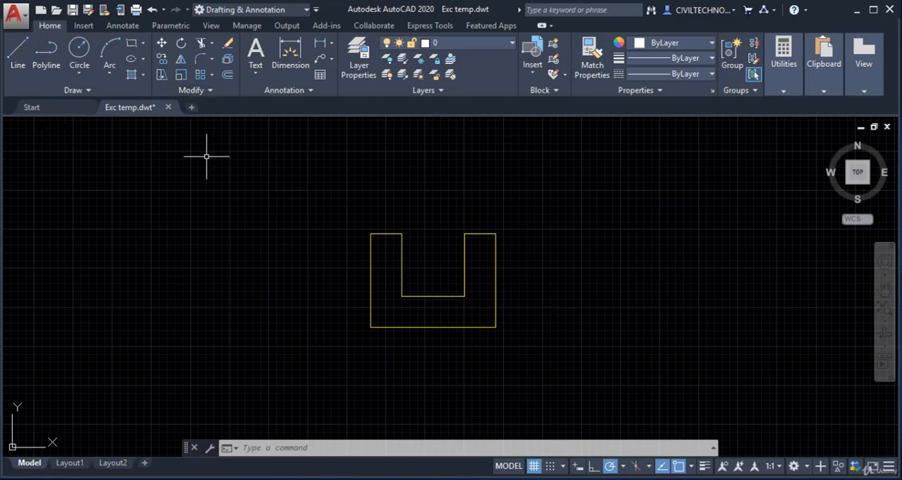
type("sc")
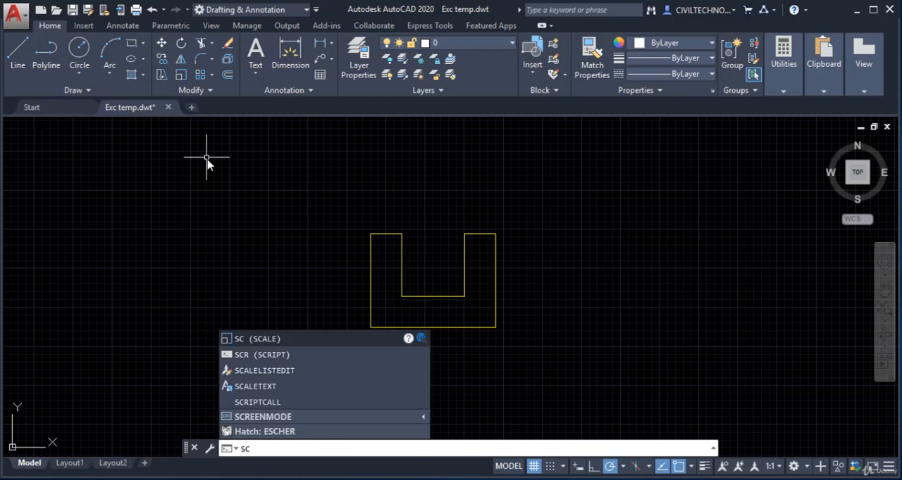
key("Return")
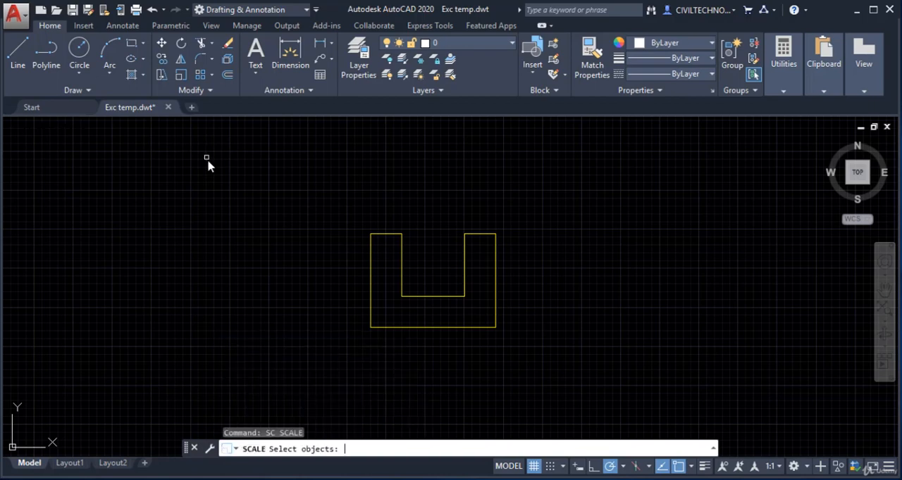
key("Escape")
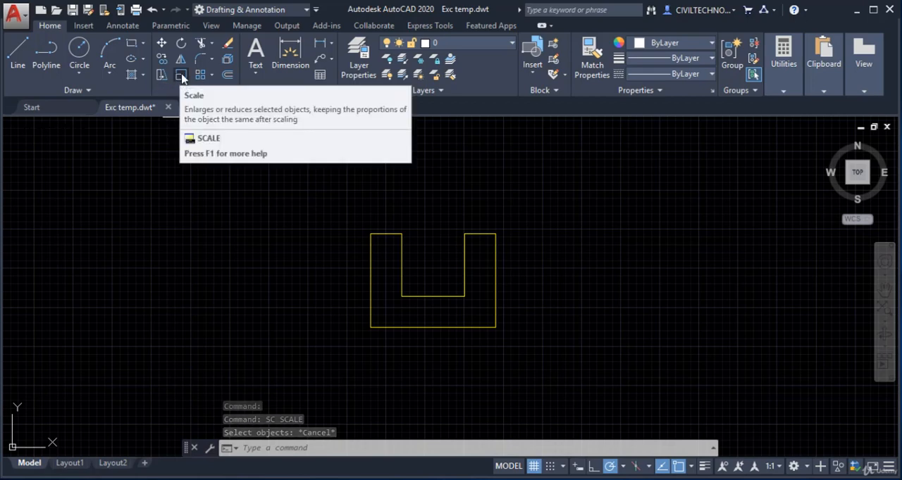
Scale the yellow U-shaped outline by a factor of 2 using its lower-left corner as the base point
left_click(183, 77)
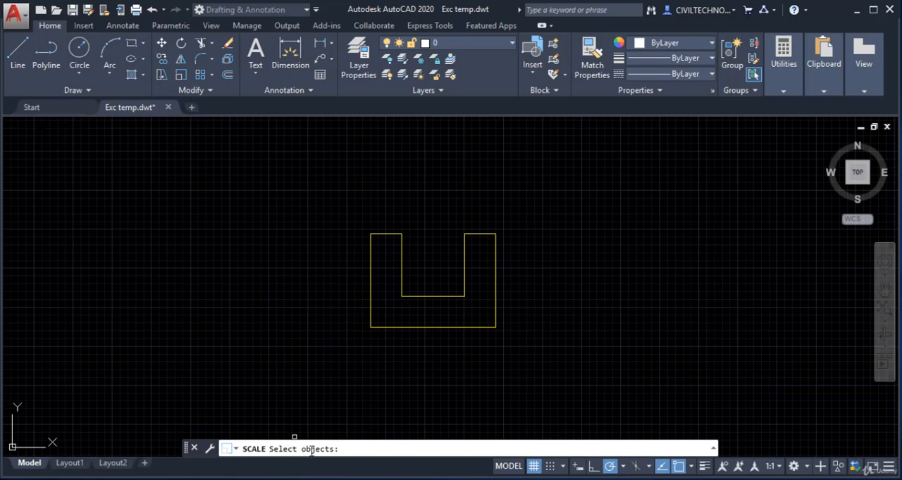
left_click(316, 189)
left_click(524, 372)
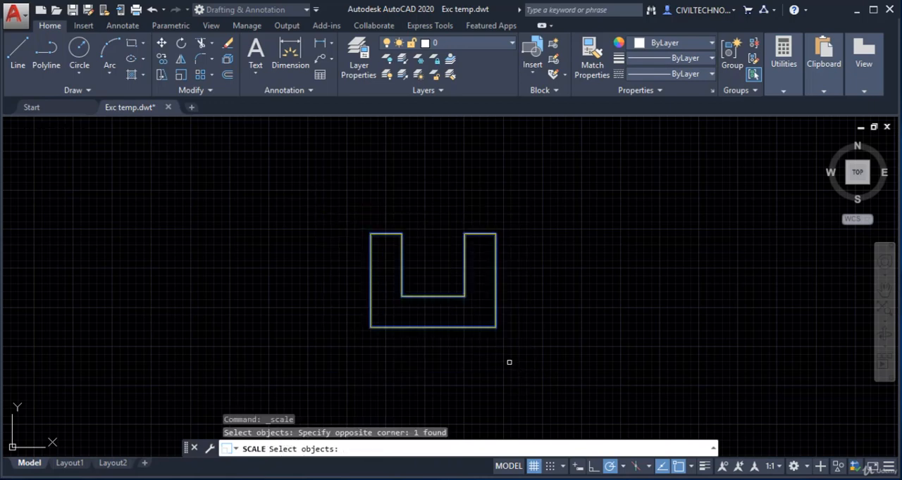
key("Return")
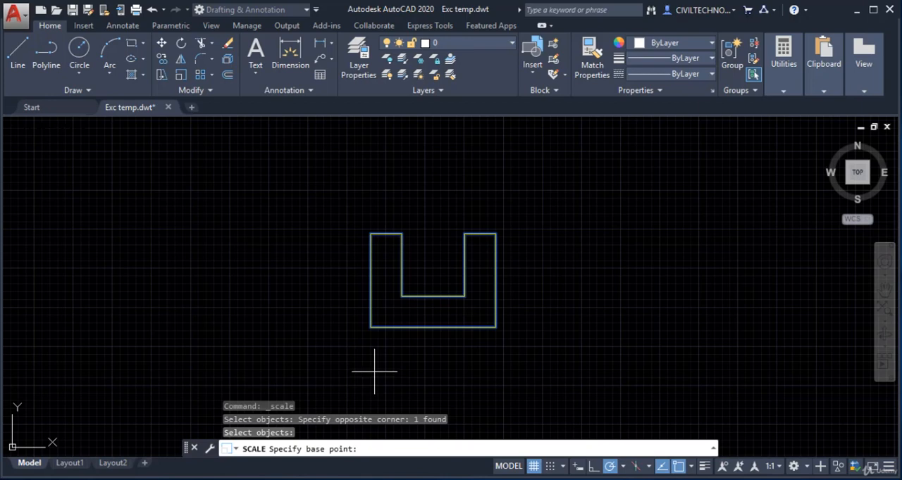
left_click(370, 327)
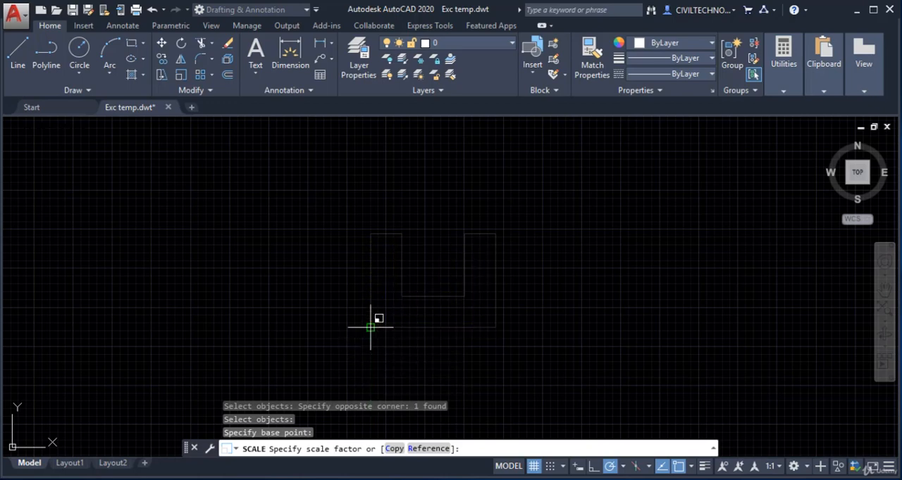
scroll(376, 319, "up", 4)
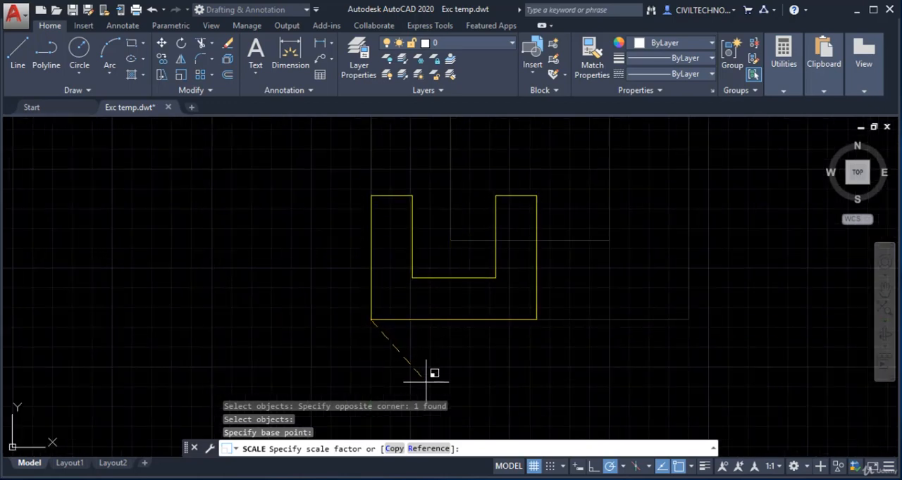
middle_click_drag(432, 335, 420, 330)
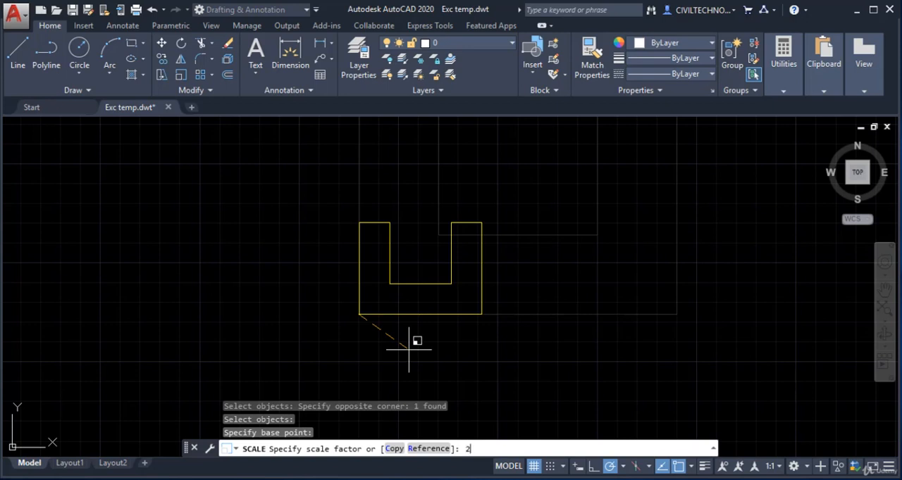
key("Return")
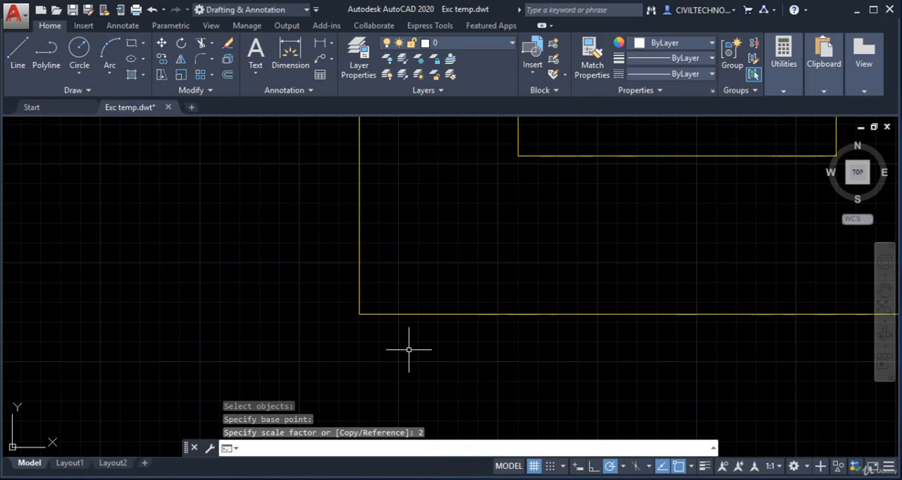
Scale the enlarged U-shaped outline by a factor of .5 about its lower-left corner
scroll(332, 235, "down", 5)
mouse_move(352, 328)
middle_mouse_down()
mouse_move(310, 313)
mouse_move(373, 322)
mouse_move(359, 334)
middle_mouse_up()
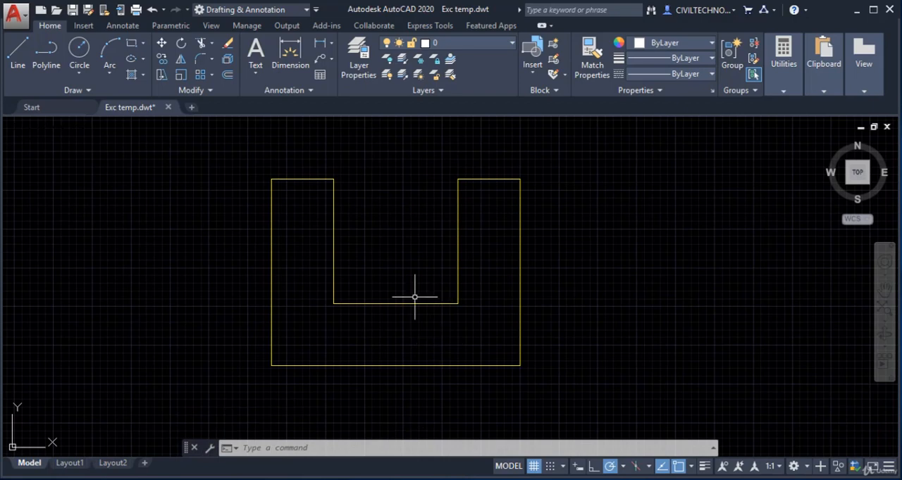
left_click(181, 75)
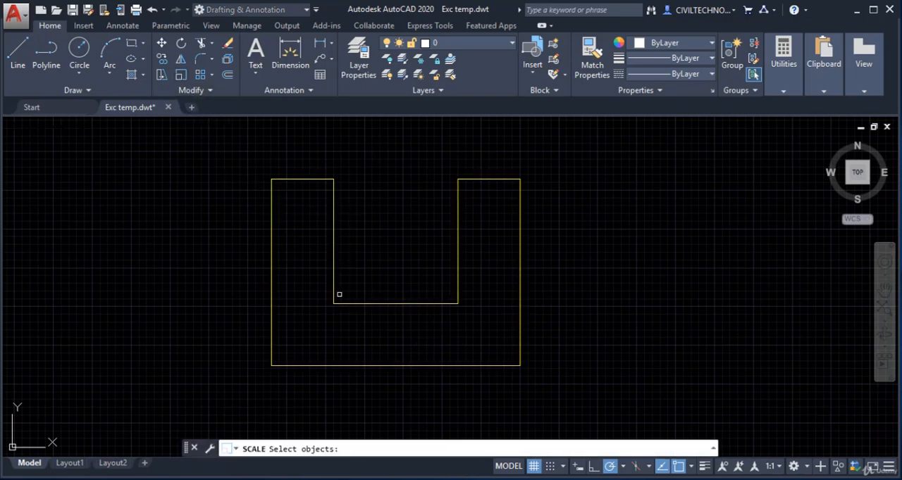
left_click(240, 155)
left_click(650, 410)
key("Return")
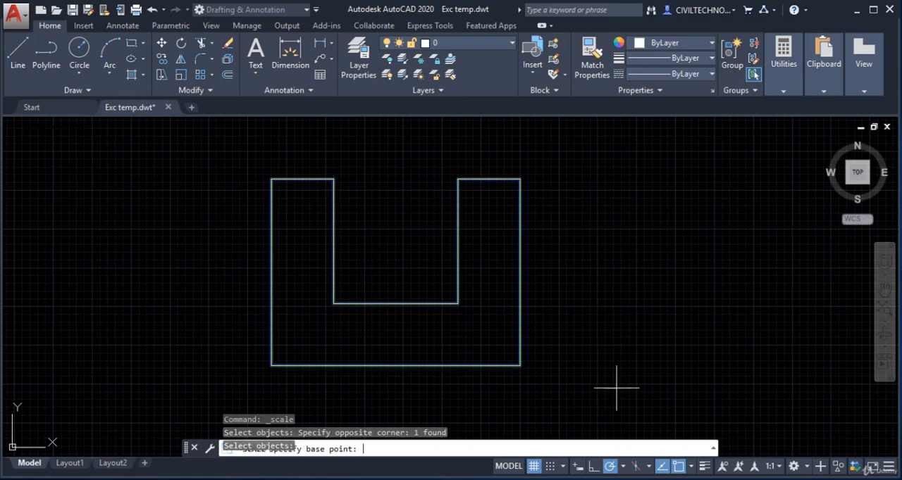
left_click(271, 364)
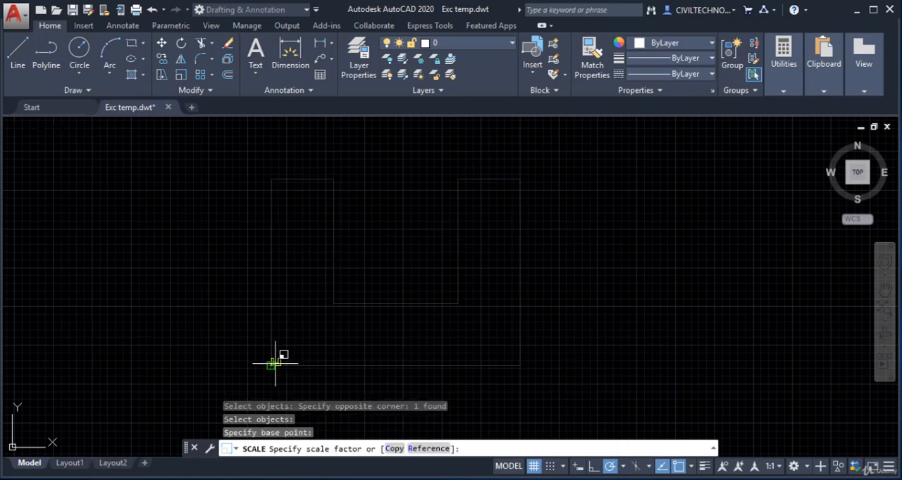
middle_click_drag(324, 350, 355, 314)
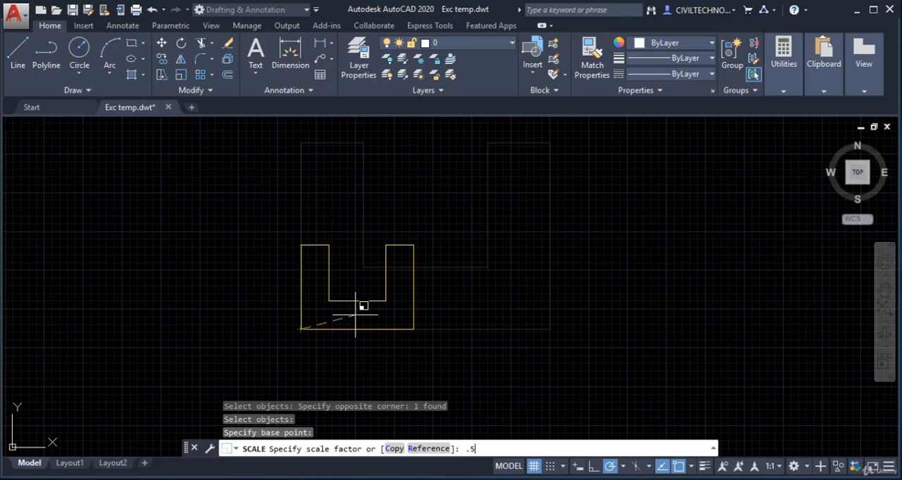
key("Return")
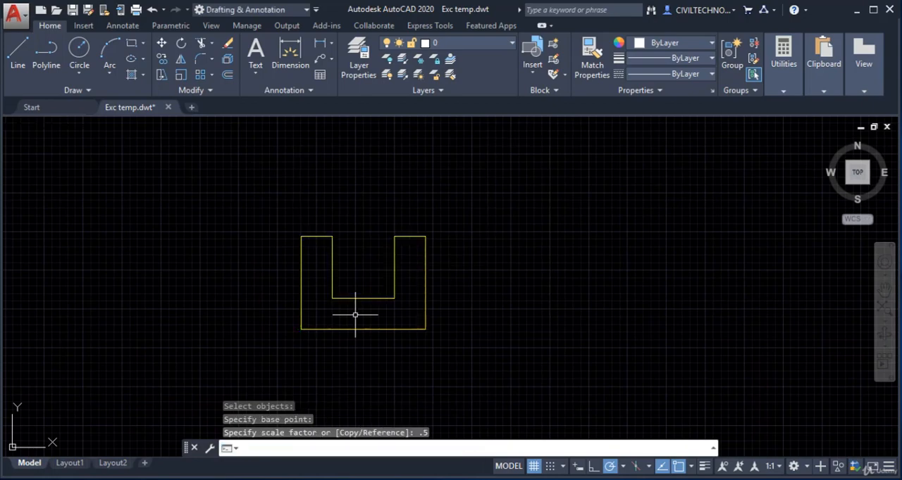
Create a scaled copy of the U-shaped outline at factor 1.5 about its lower-left corner, keeping the original
middle_click_drag(357, 318, 354, 306)
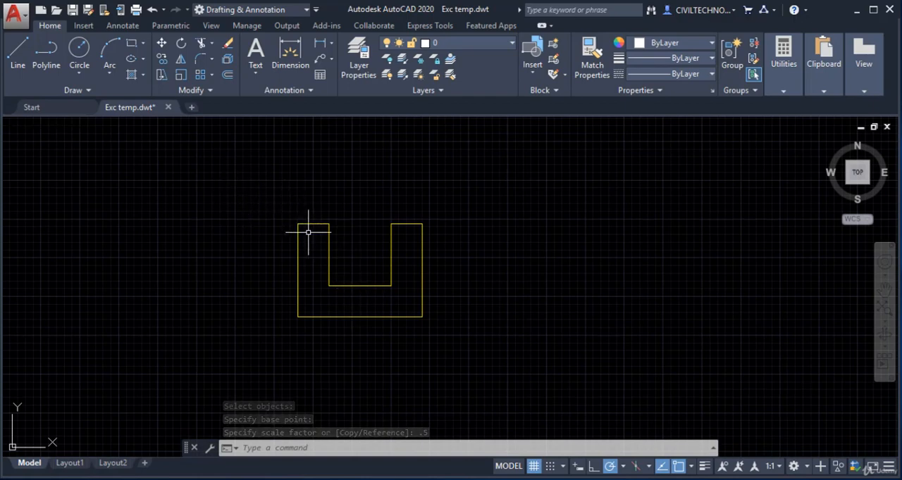
left_click(180, 75)
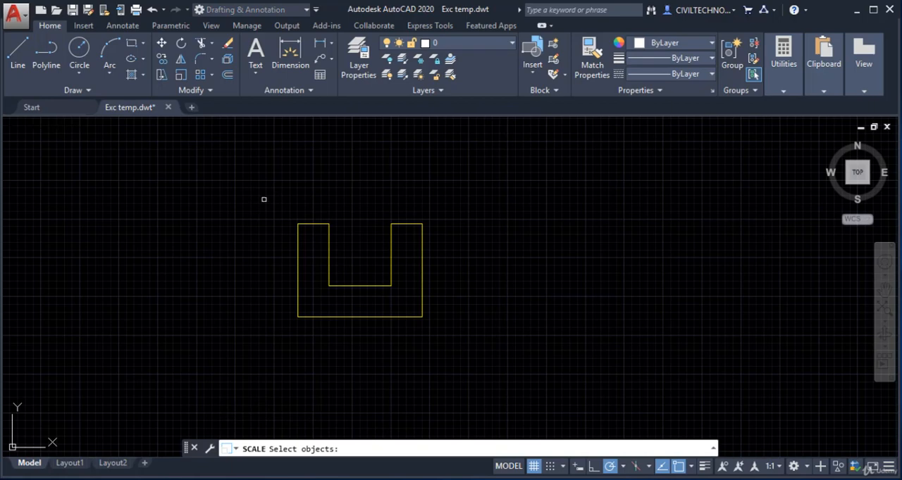
left_click(264, 199)
left_click(546, 363)
key("Return")
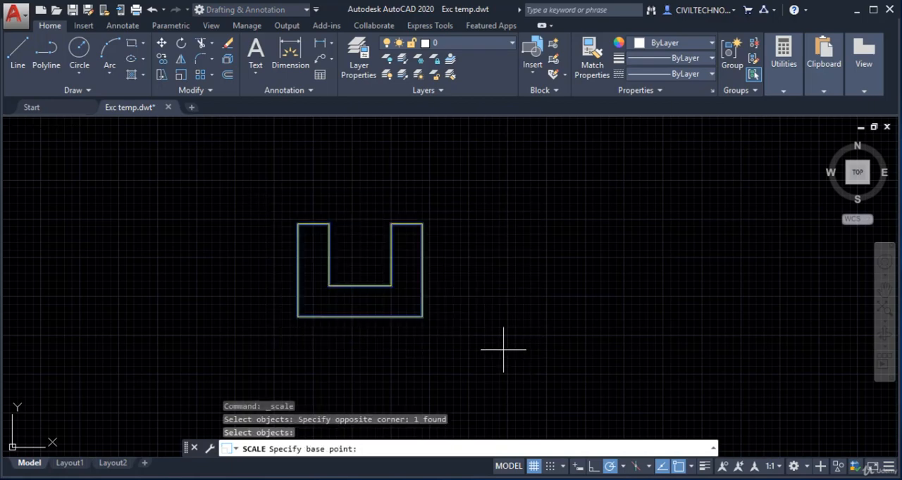
left_click(298, 317)
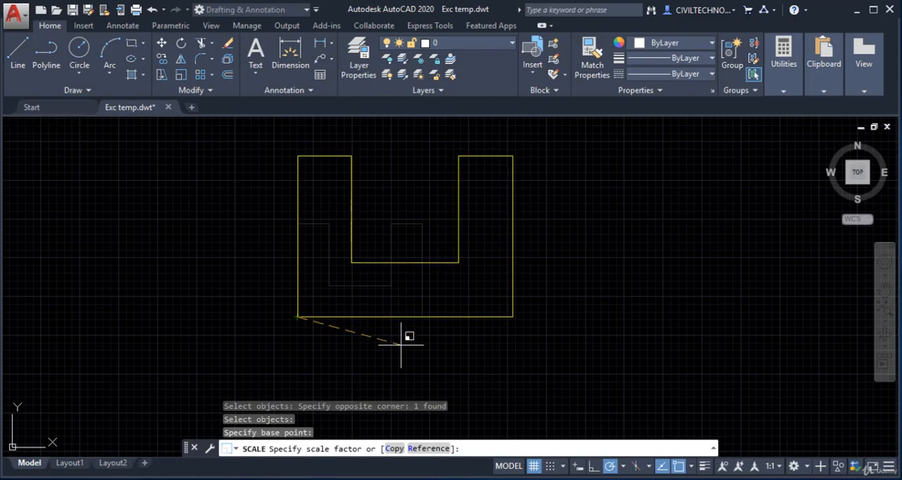
left_click(394, 450)
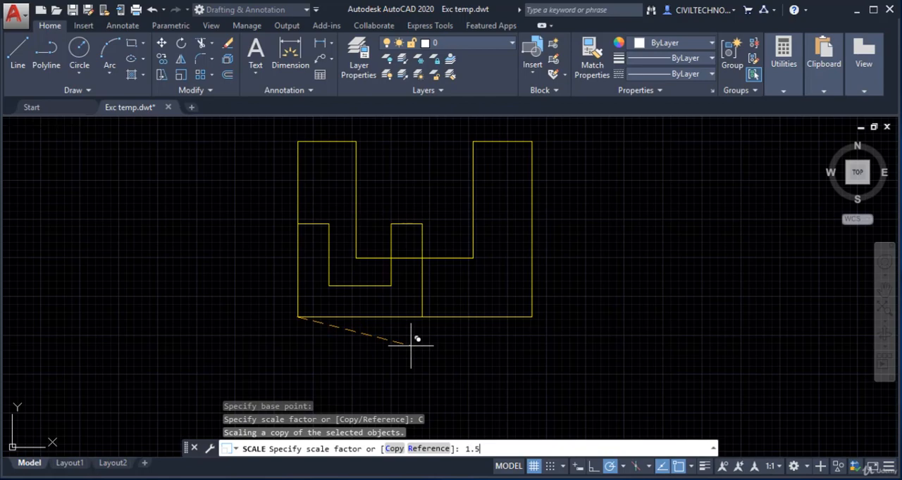
key("Return")
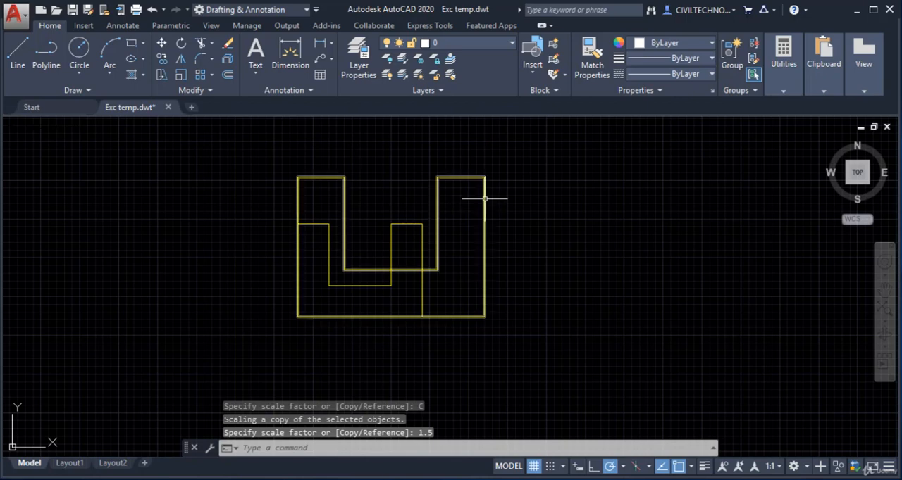
Move the larger U-shaped copy horizontally about 963 units to the right of the original outline
left_click(509, 174)
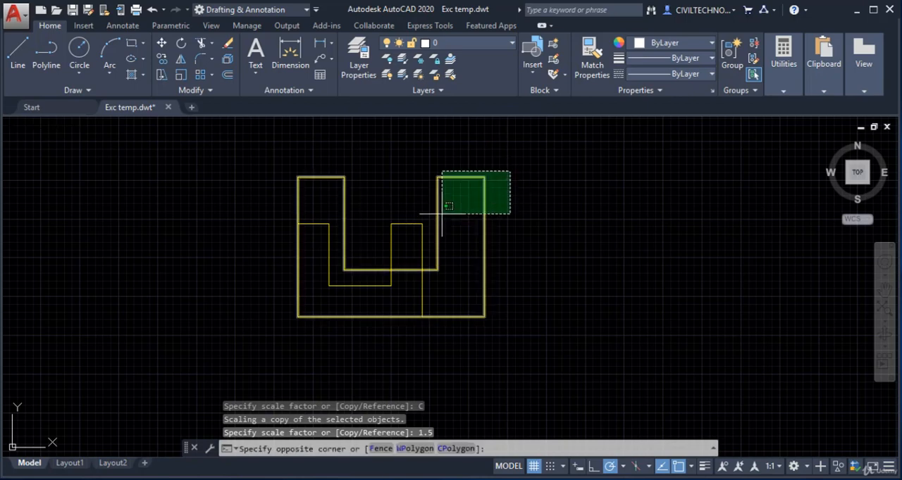
left_click(430, 226)
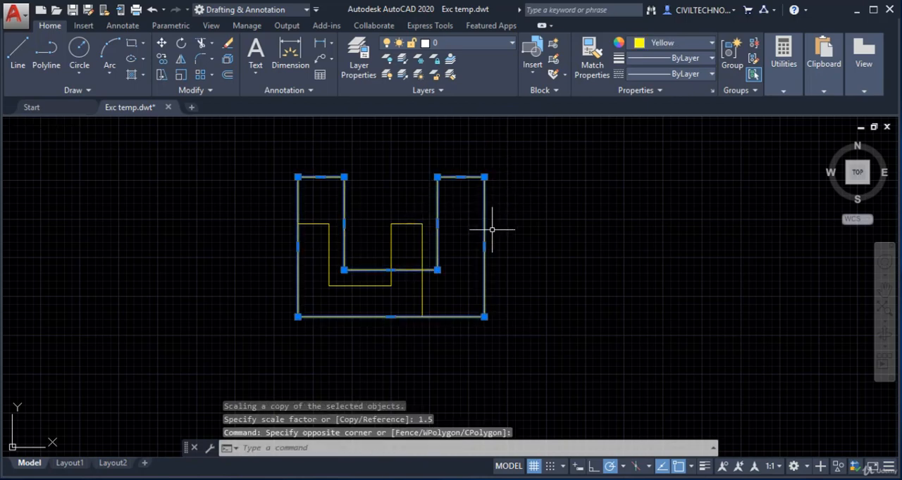
type("m")
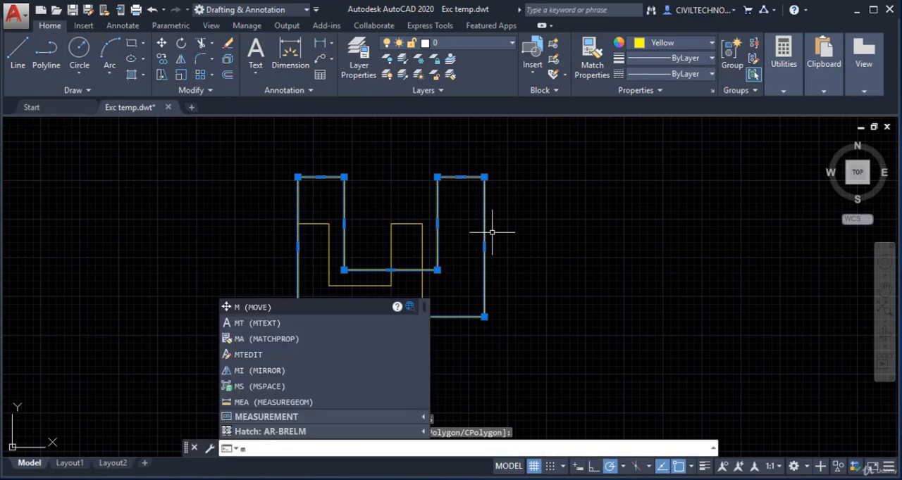
key("Return")
left_click(422, 223)
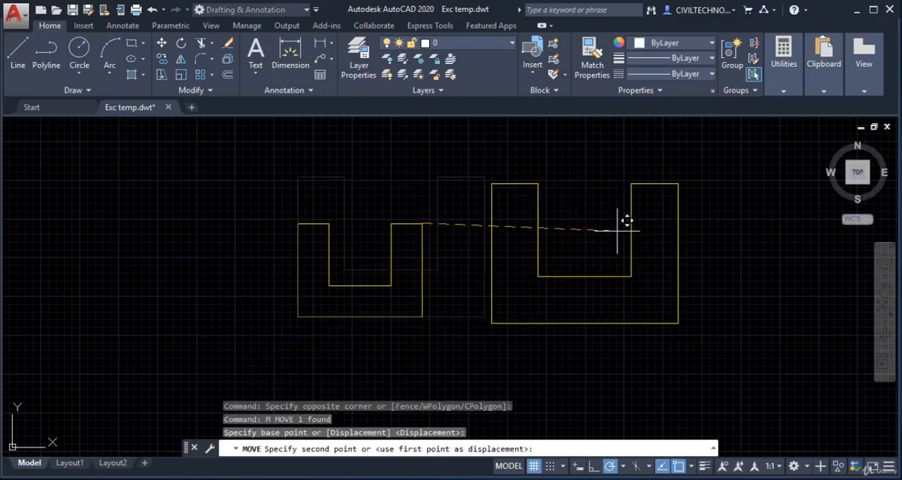
left_click(722, 223)
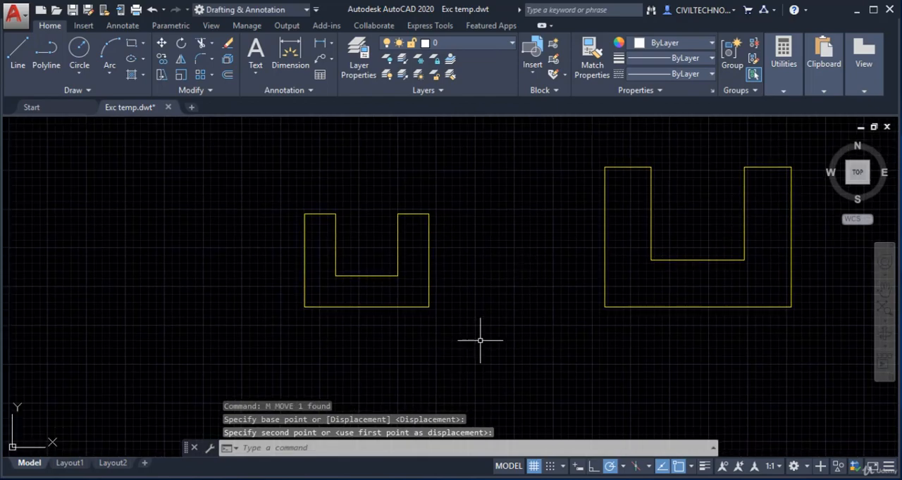
key("Escape")
middle_click_drag(419, 340, 325, 324)
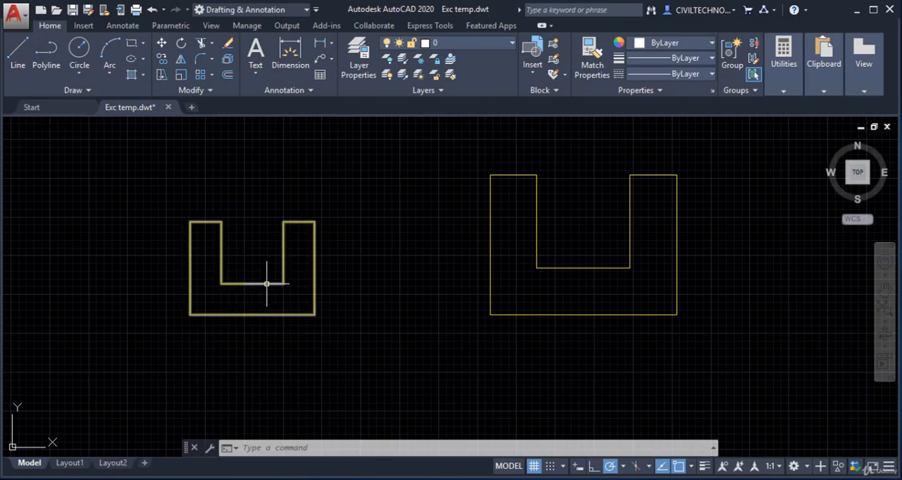
middle_click_drag(366, 326, 370, 325)
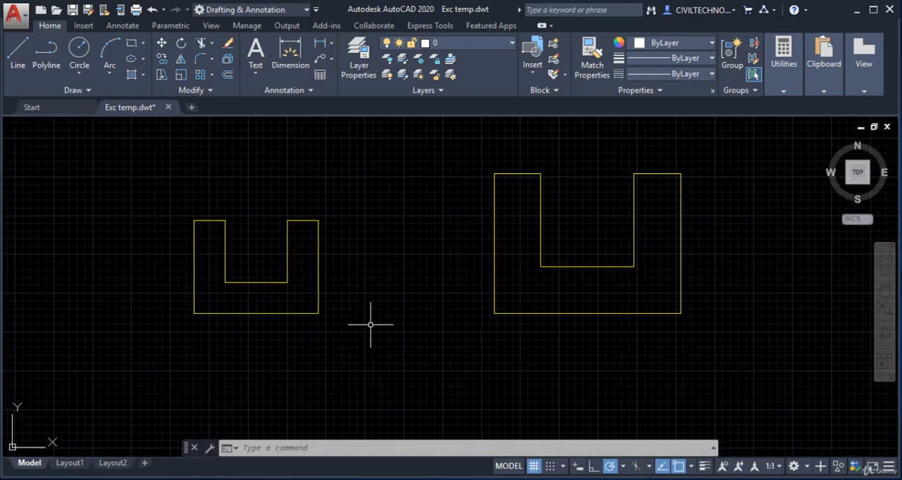
type("p")
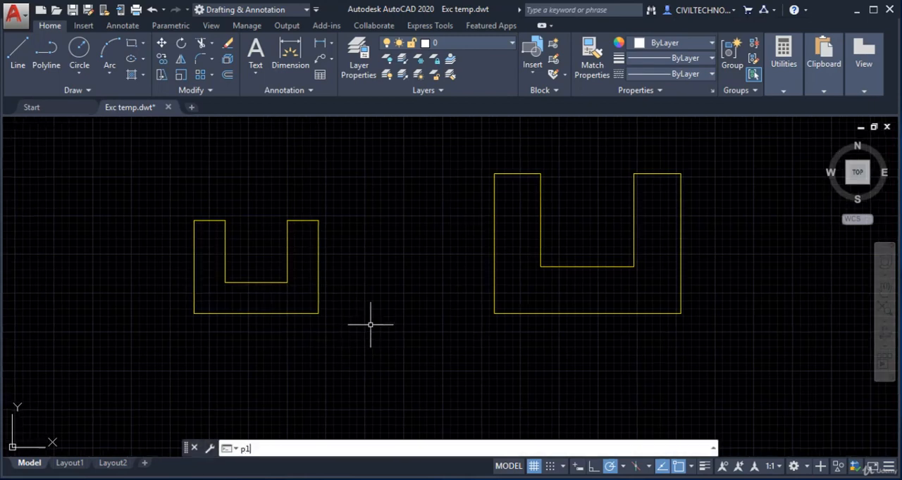
type("l")
key("Return")
left_click(194, 313)
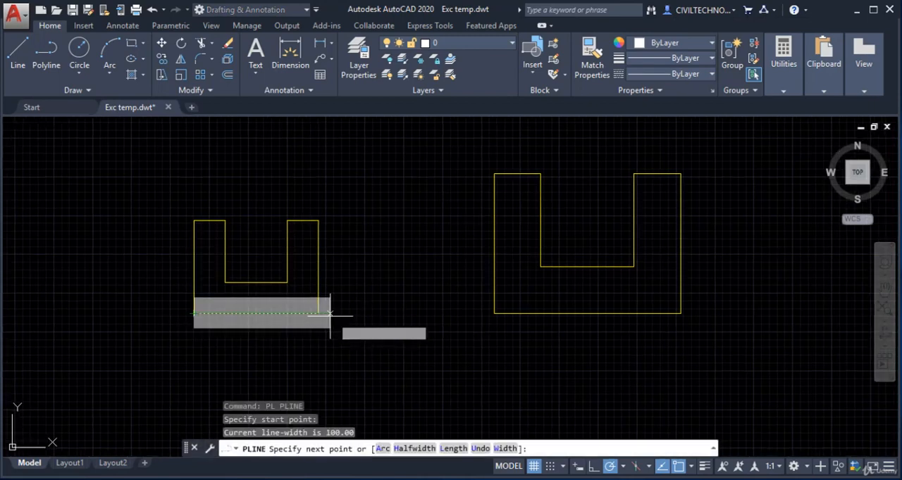
key("Escape")
Draw a horizontal line from the smaller U shape's lower-left corner along its base, ending a short distance past the lower-right corner
type("l")
key("Return")
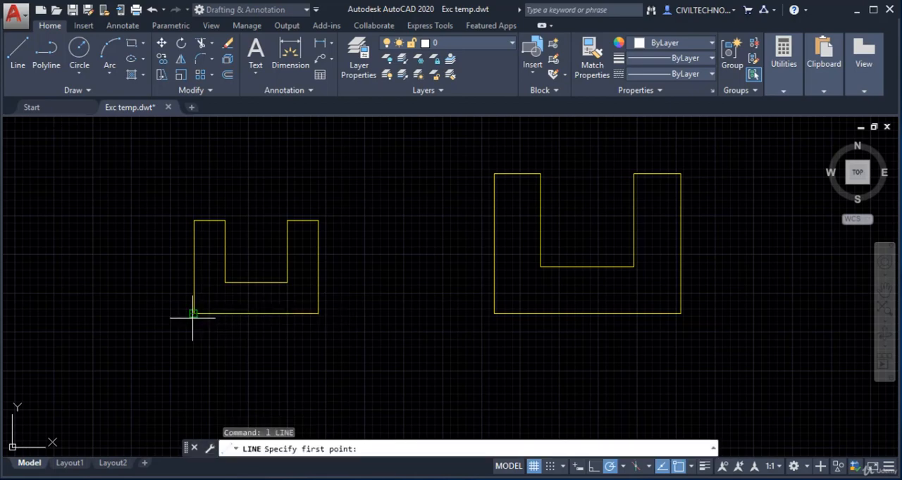
left_click(192, 314)
scroll(356, 310, "up", 2)
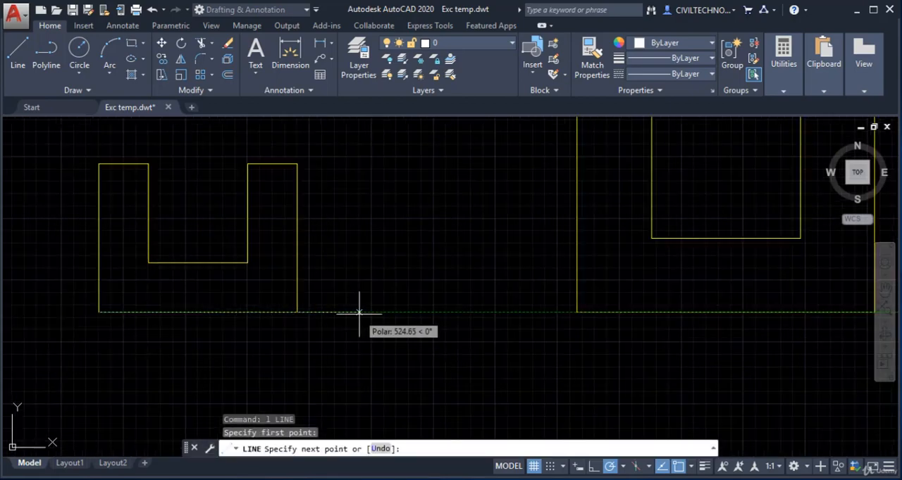
left_click(343, 312)
key("Escape")
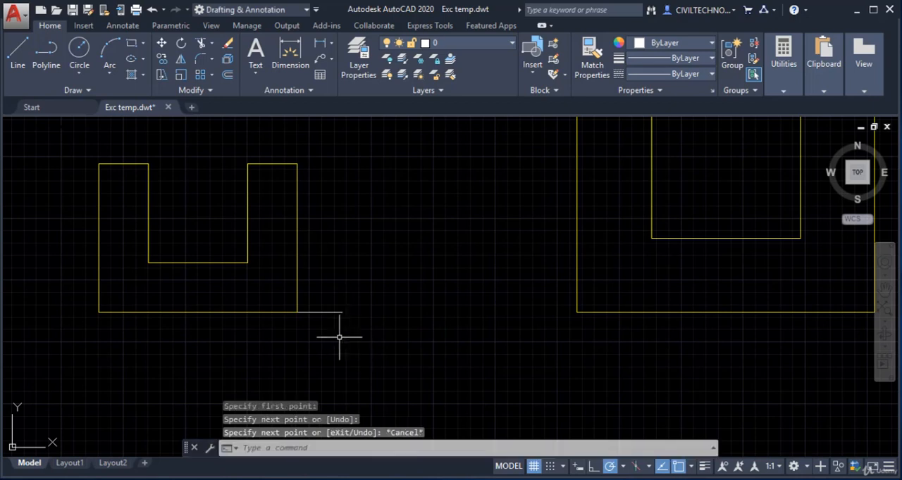
middle_click_drag(374, 350, 388, 347)
scroll(350, 346, "down", 2)
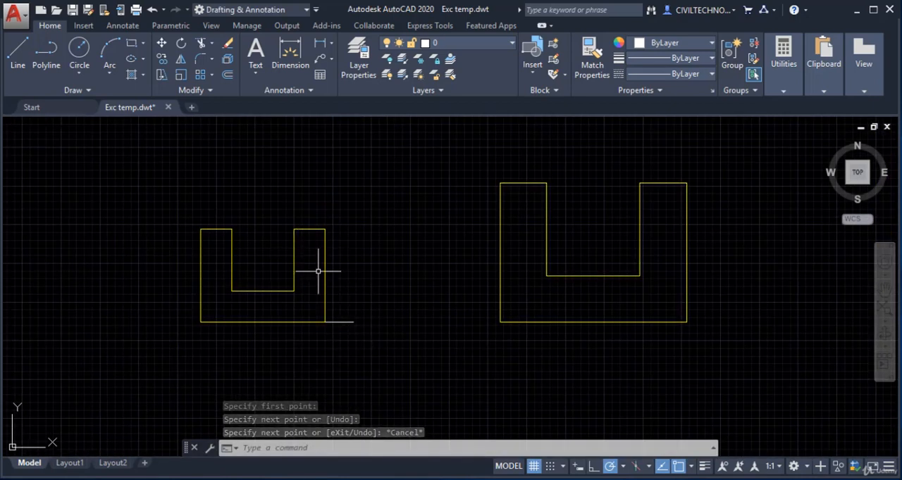
Add an aligned dimension below the smaller U shape, measuring its base from the lower-left to the lower-right corner
scroll(276, 186, "up", 2)
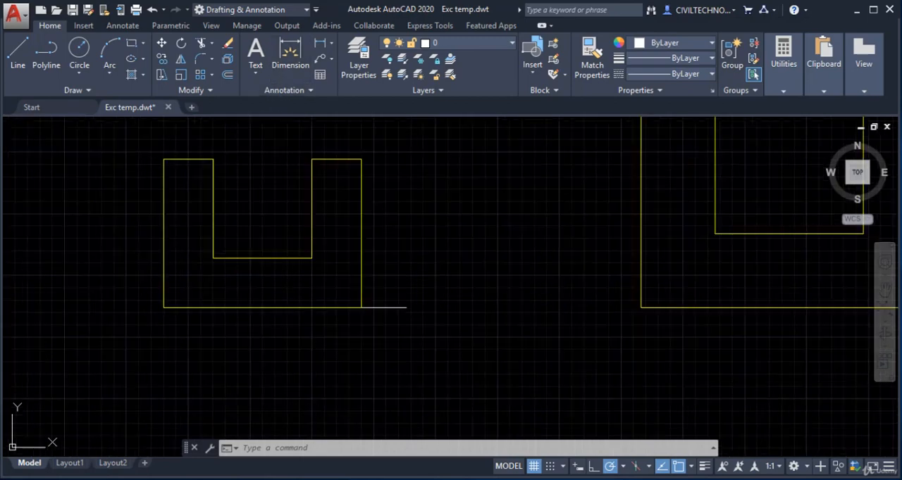
key("Escape")
type("dal")
key("Return")
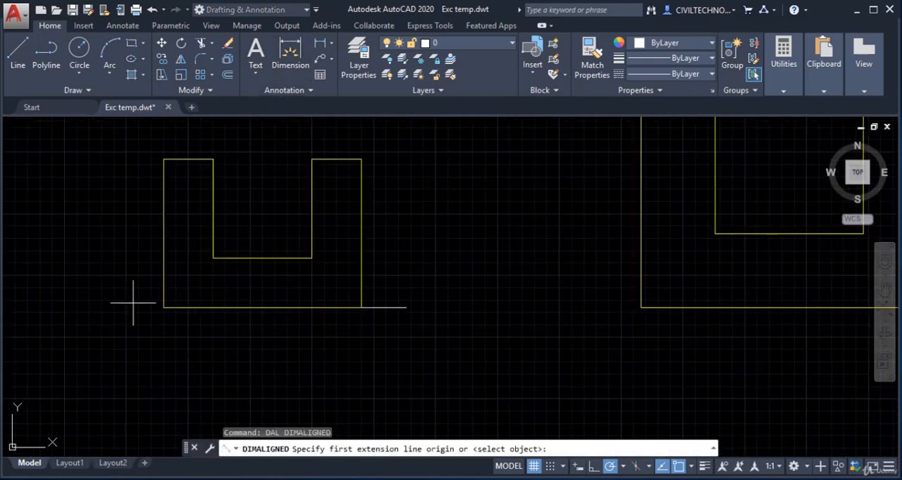
left_click(163, 307)
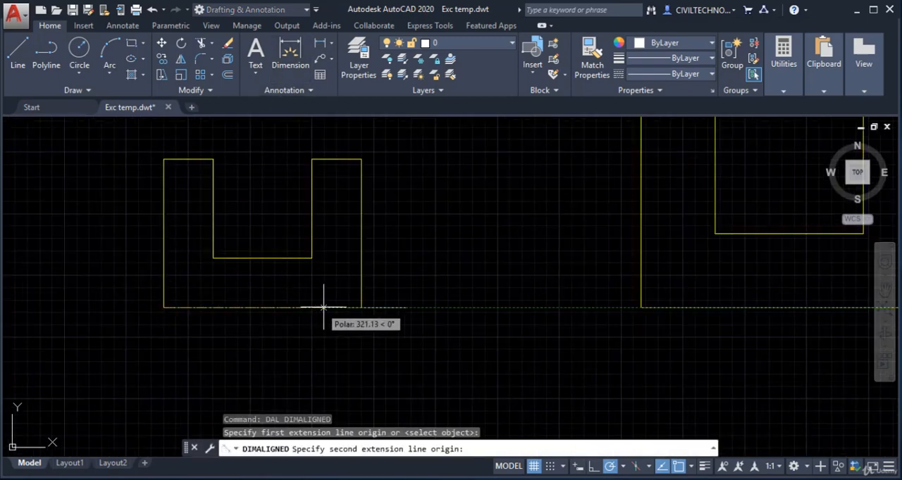
left_click(360, 307)
left_click(358, 338)
Erase the horizontal line that runs along the smaller U shape's base and past its lower-right corner
left_click(390, 308)
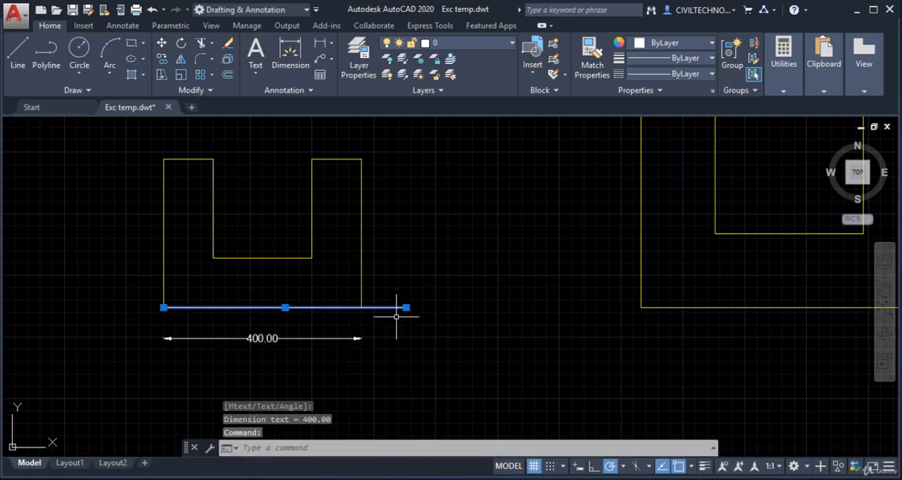
type("e")
key("Return")
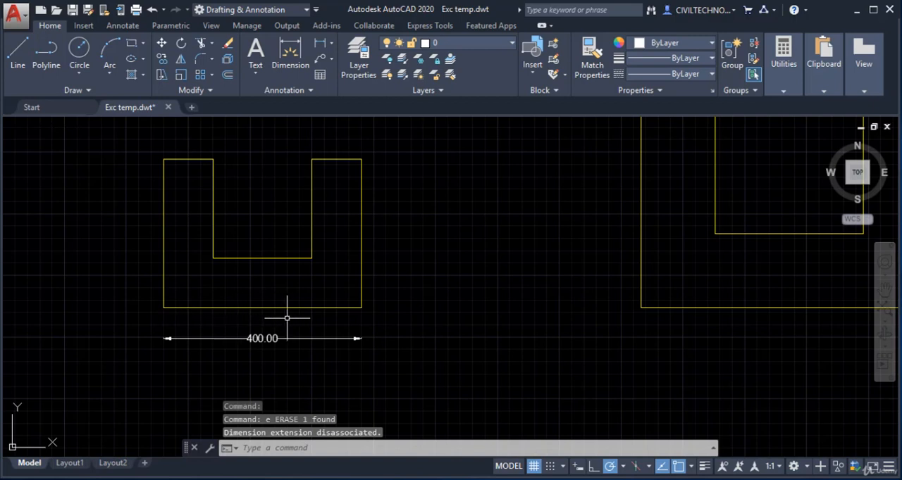
Draw a horizontal line 500 units long from the smaller U shape's lower-left corner along its base
type("l")
key("Return")
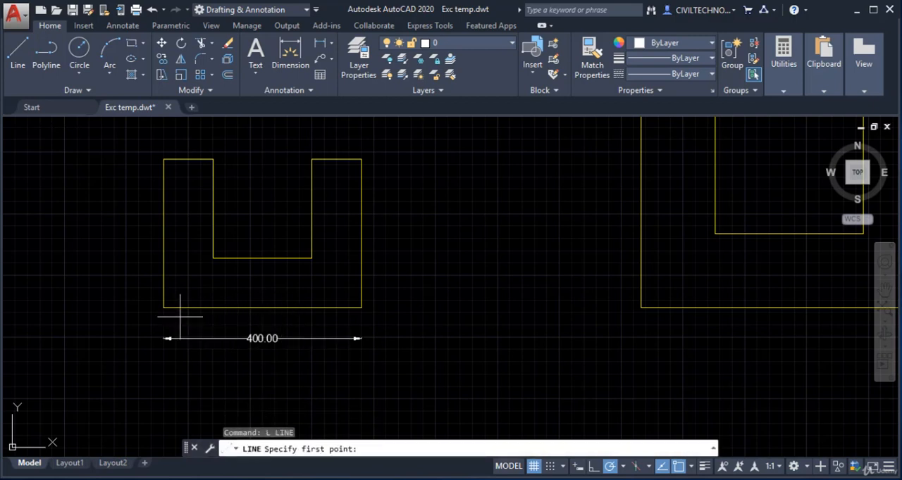
left_click(163, 307)
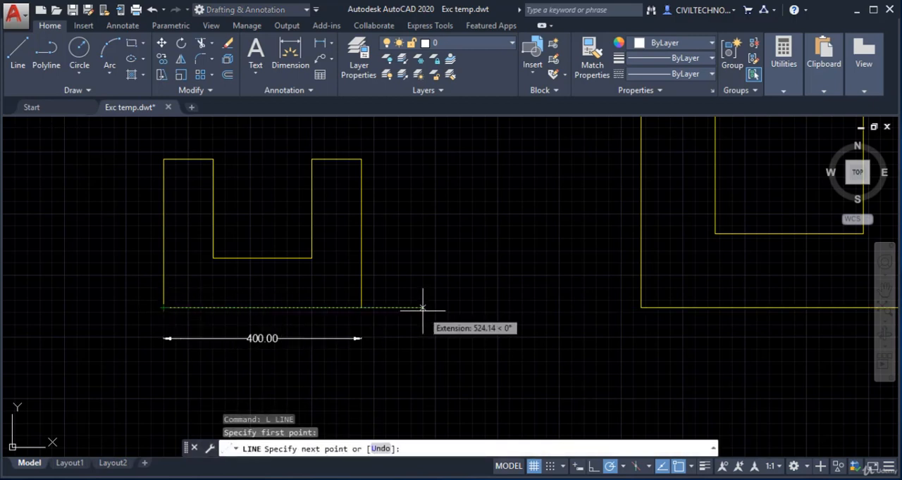
key("Return")
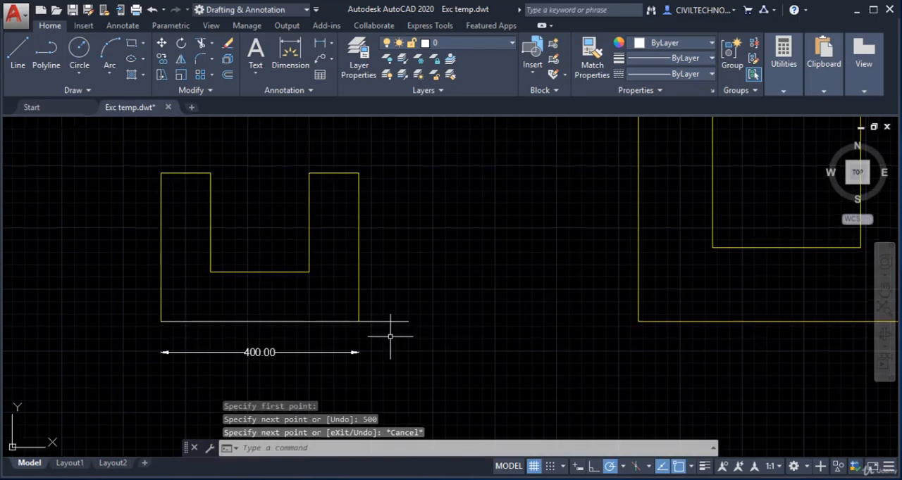
Scale the smaller U shape about its lower-left corner with the Reference option, taking its base as reference and the 500-unit line's end as new length
scroll(443, 327, "down", 2)
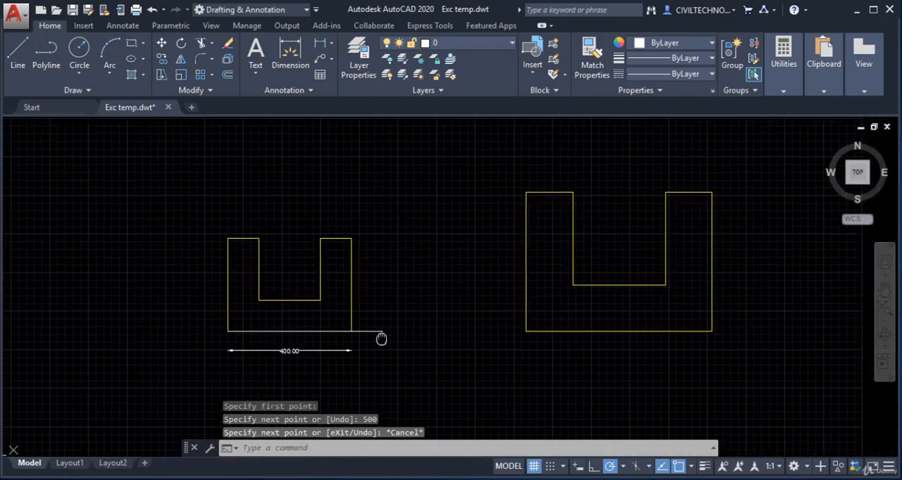
scroll(366, 341, "up", 2)
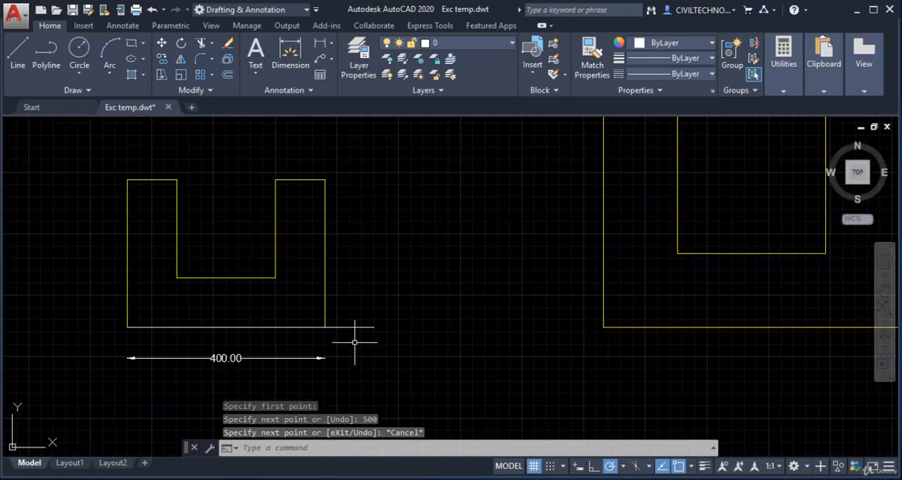
left_click(181, 74)
left_click(374, 171)
left_click(72, 276)
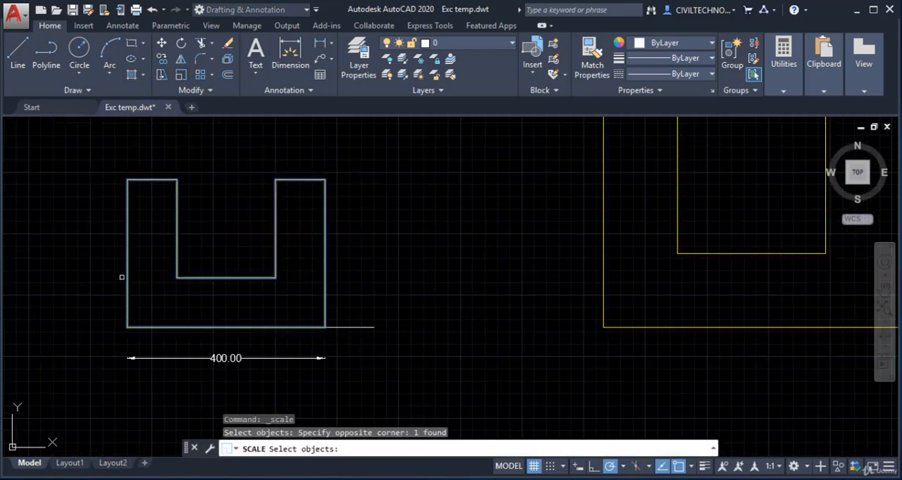
key("Return")
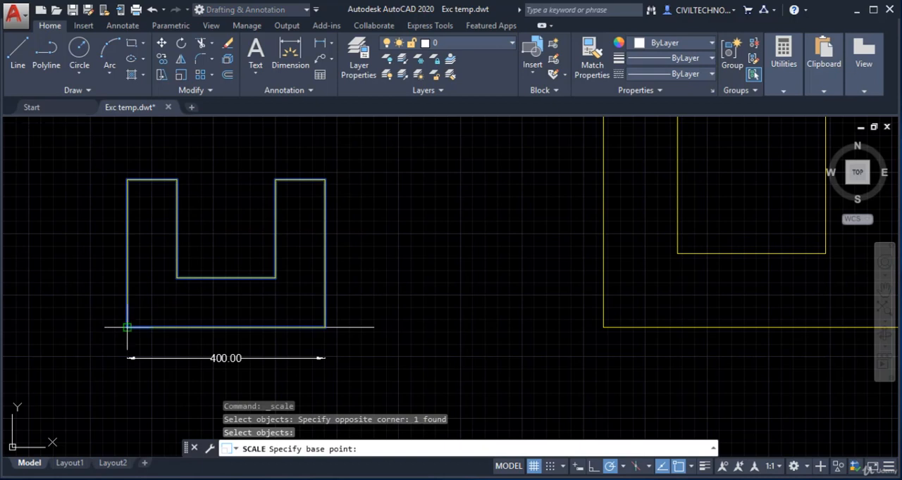
left_click(127, 327)
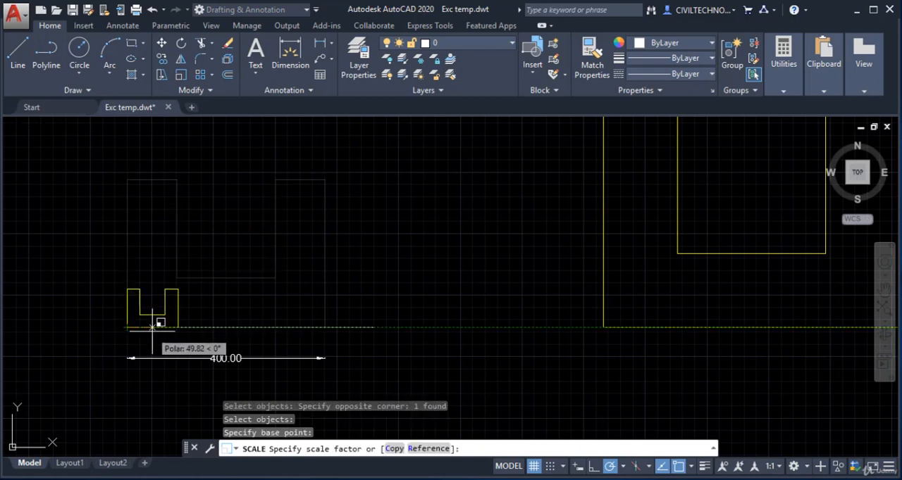
left_click(427, 448)
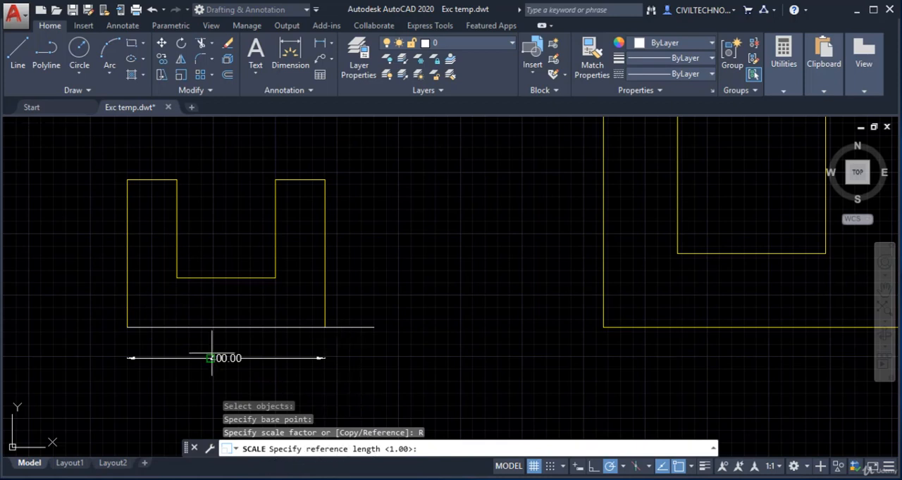
left_click(127, 328)
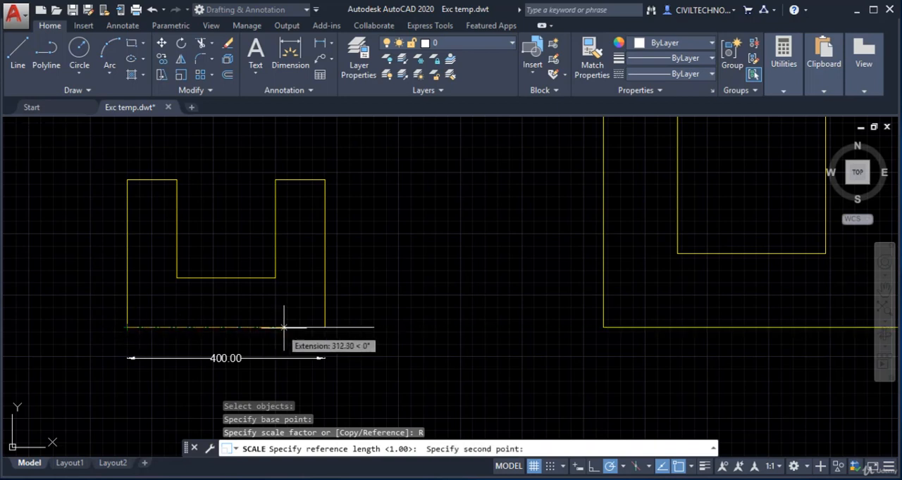
left_click(324, 328)
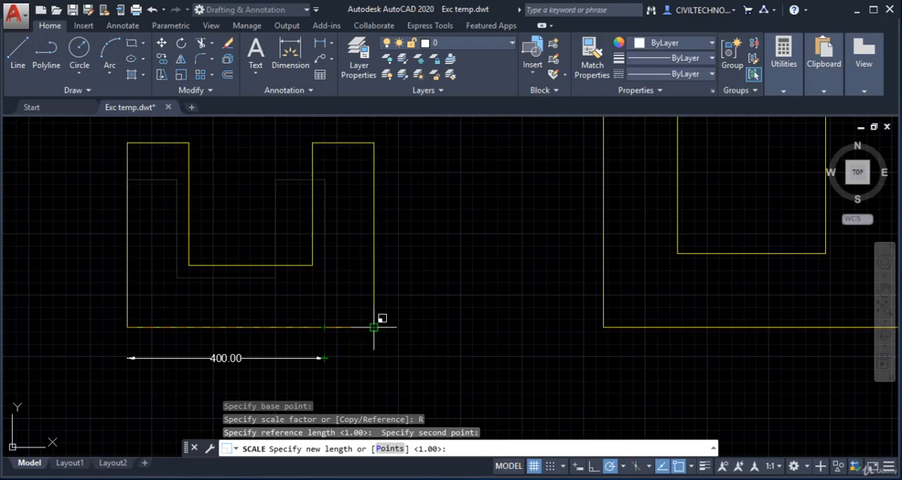
left_click(371, 327)
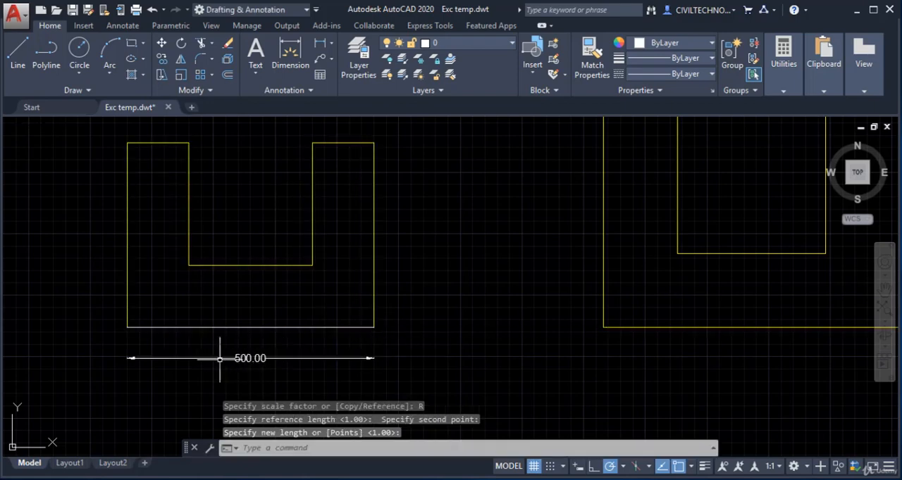
Erase the base dimension and the 500-unit line under the smaller U shape
mouse_move(242, 358)
middle_mouse_down()
mouse_move(289, 349)
mouse_move(303, 363)
middle_mouse_up()
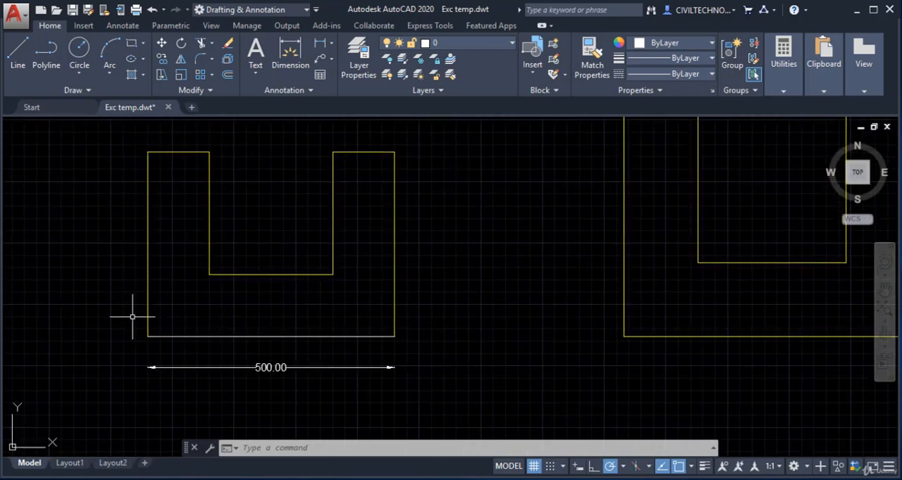
scroll(359, 192, "down", 3)
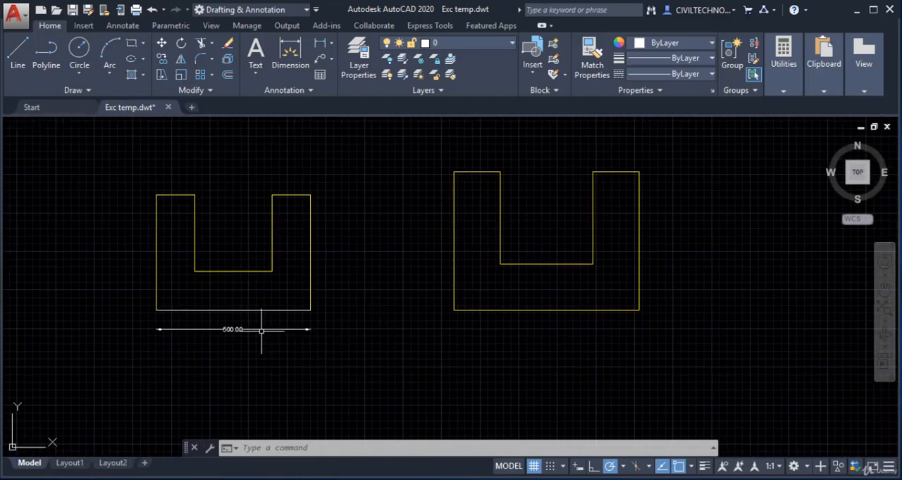
left_click(261, 330)
left_click(262, 310)
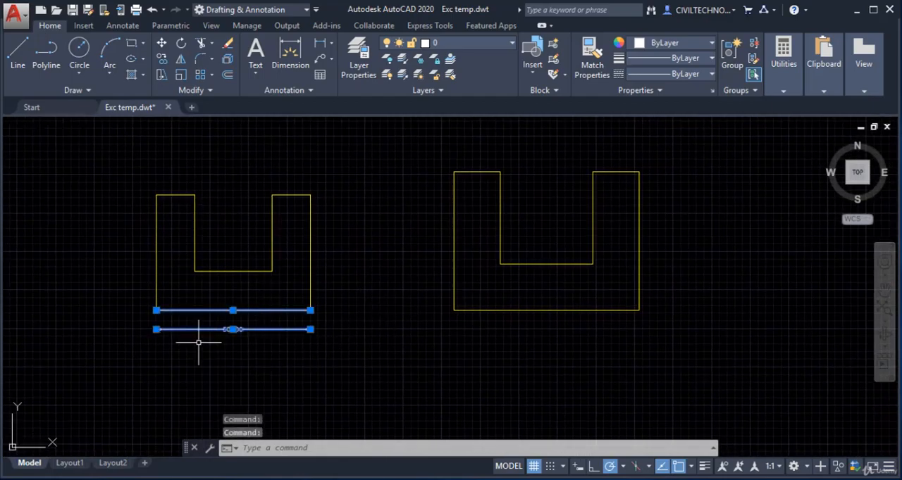
type("e")
key("Return")
Scale the smaller U shape about its lower-left corner by Reference, using its base as reference and the larger shape's base corners as new-length Points
middle_click_drag(282, 333, 284, 340)
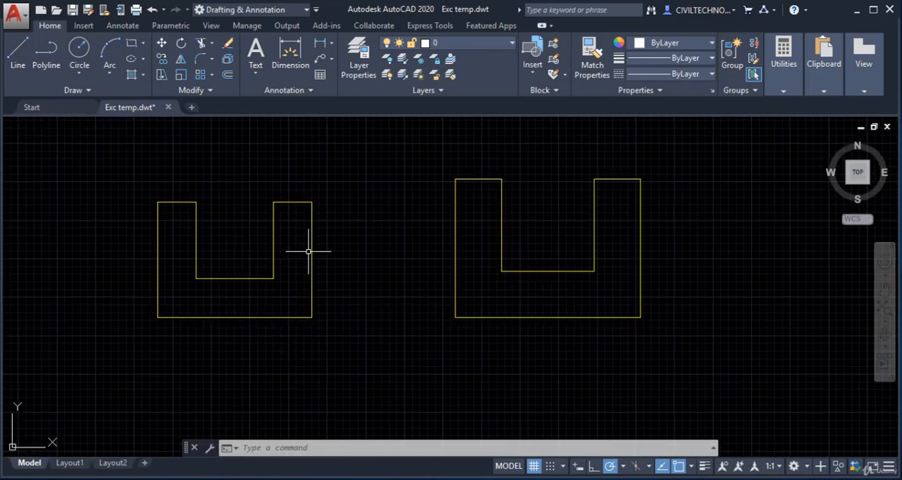
left_click(181, 75)
left_click(129, 145)
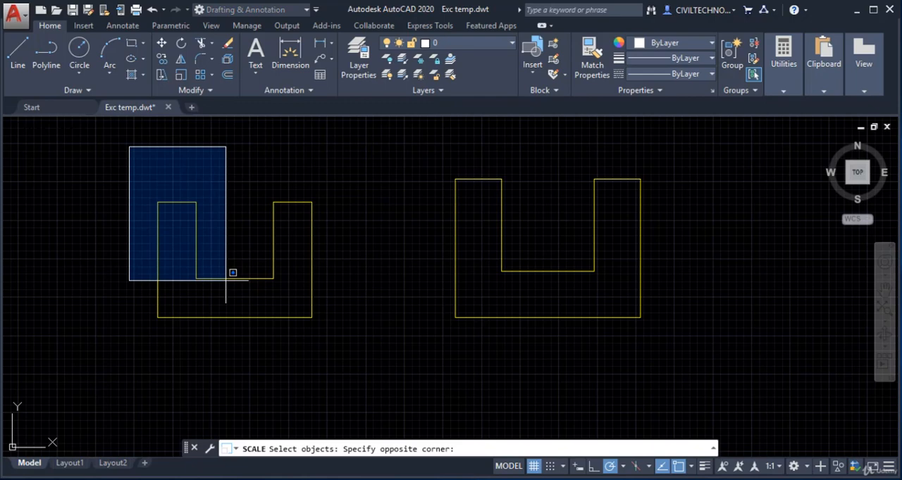
left_click(331, 343)
key("Return")
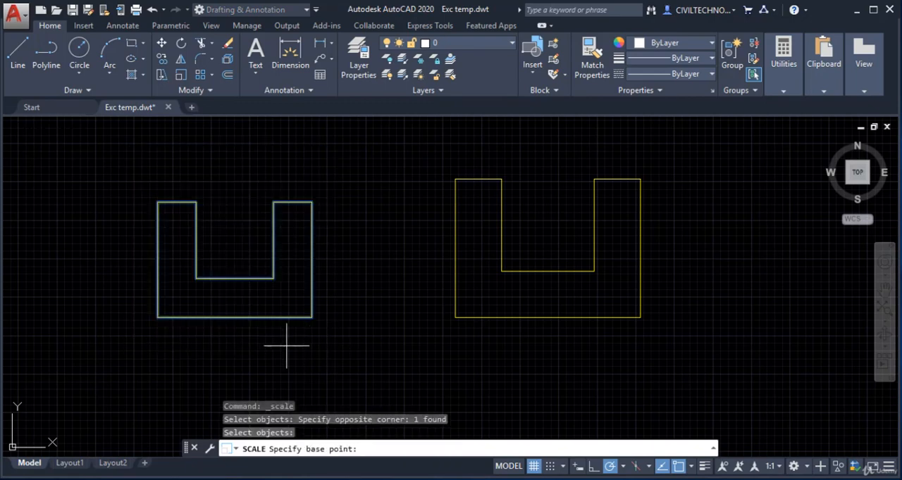
left_click(157, 318)
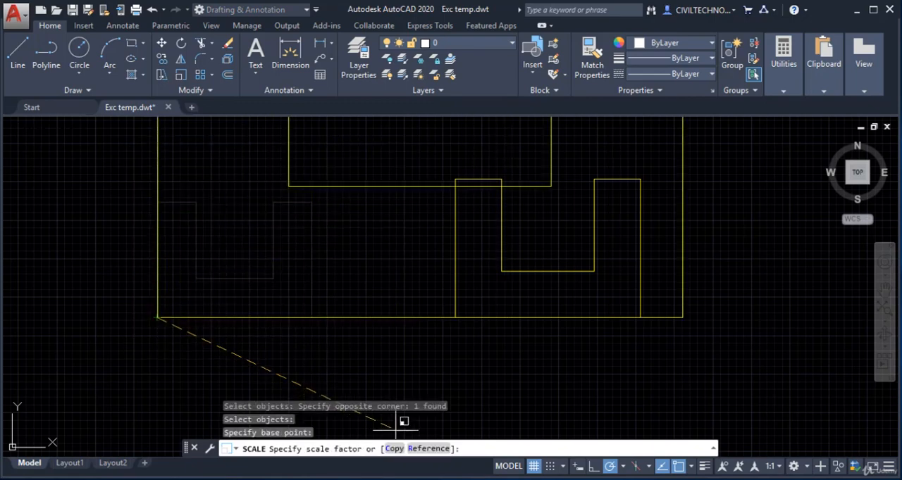
left_click(410, 450)
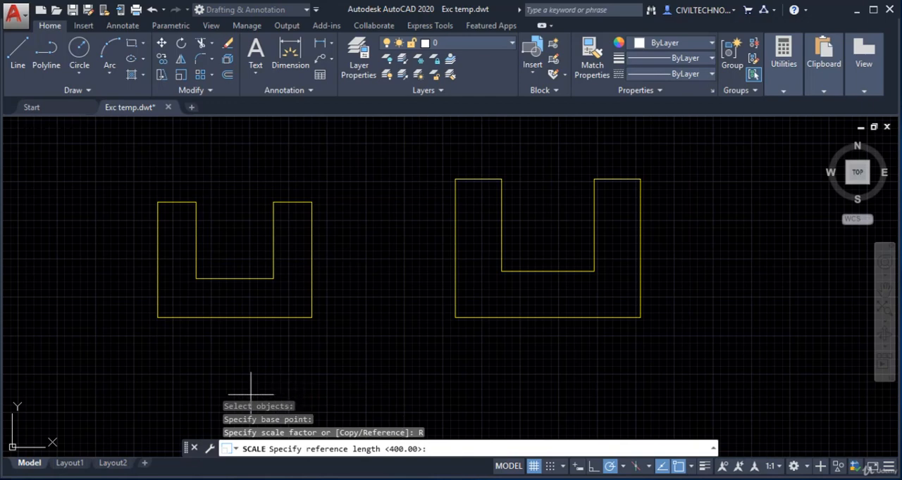
left_click(157, 318)
left_click(311, 317)
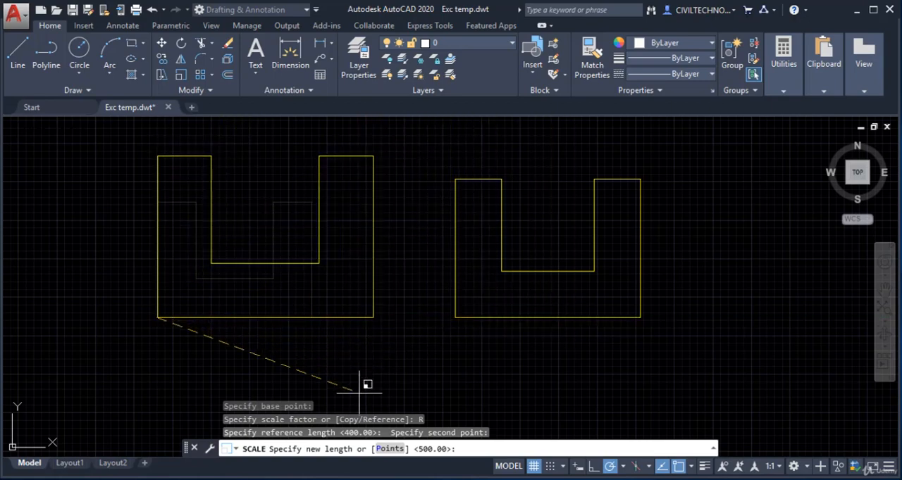
left_click(380, 451)
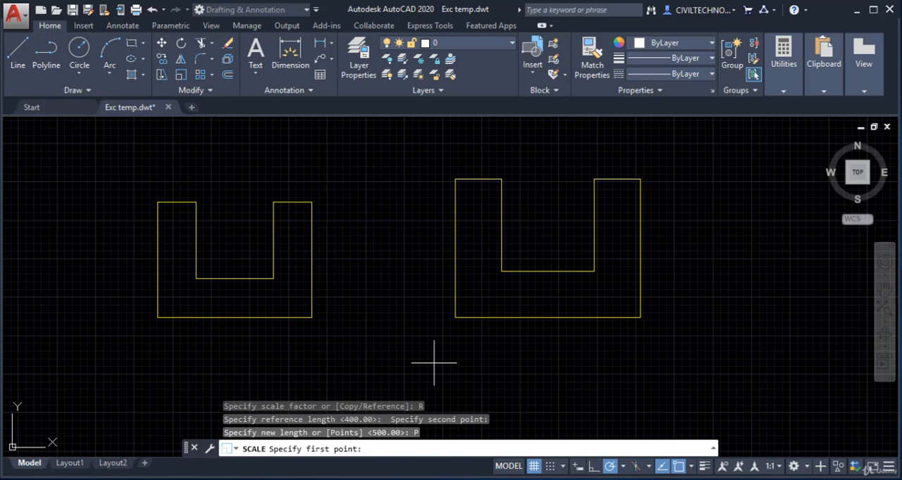
left_click(455, 316)
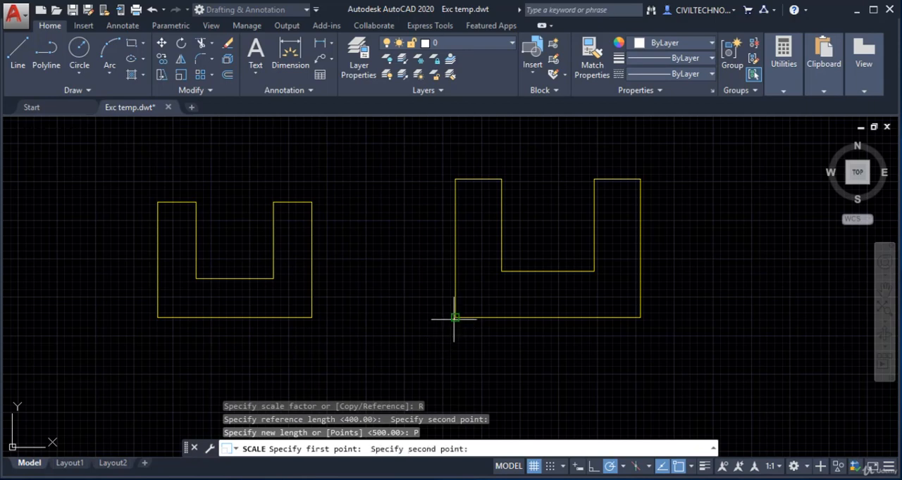
left_click(639, 317)
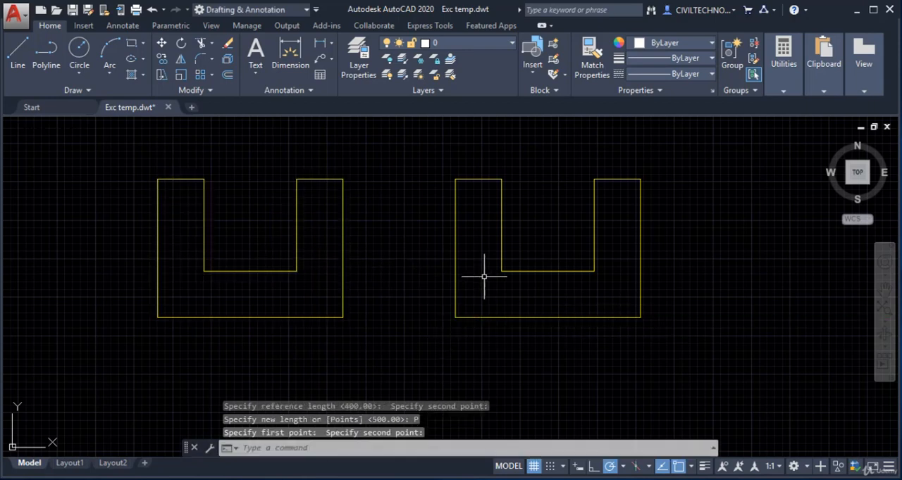